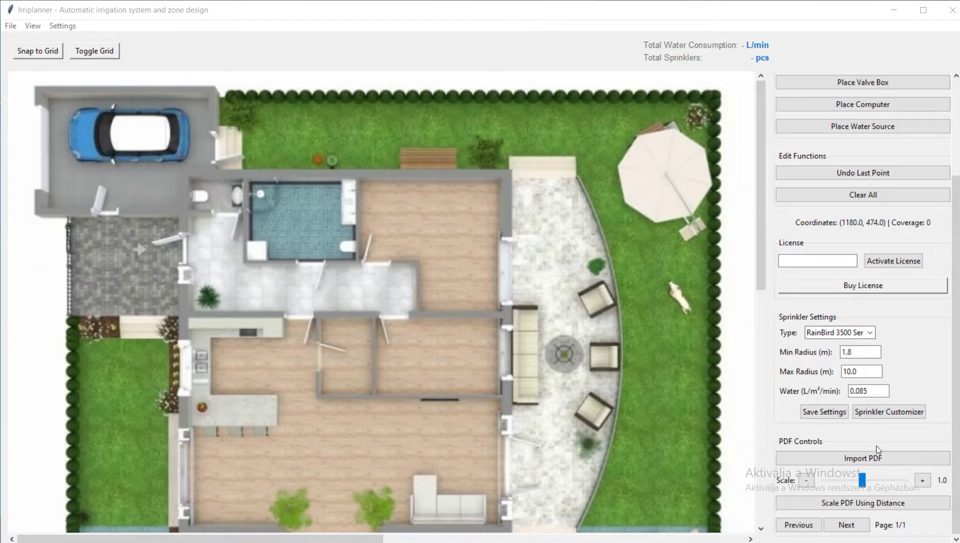
# Calibrate the plan scale by marking both ends of the pool-side wall as 12 m
pyautogui.click(805, 500)
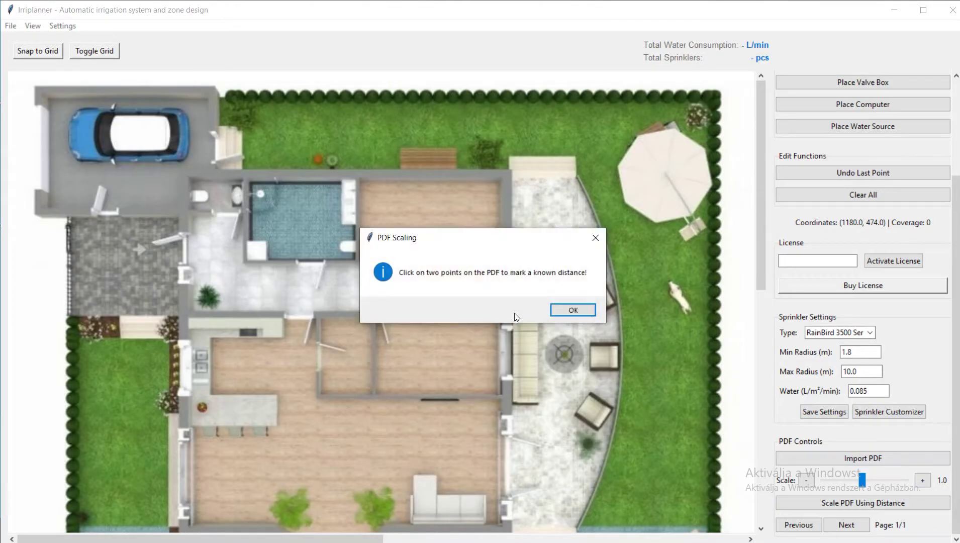
pyautogui.click(572, 310)
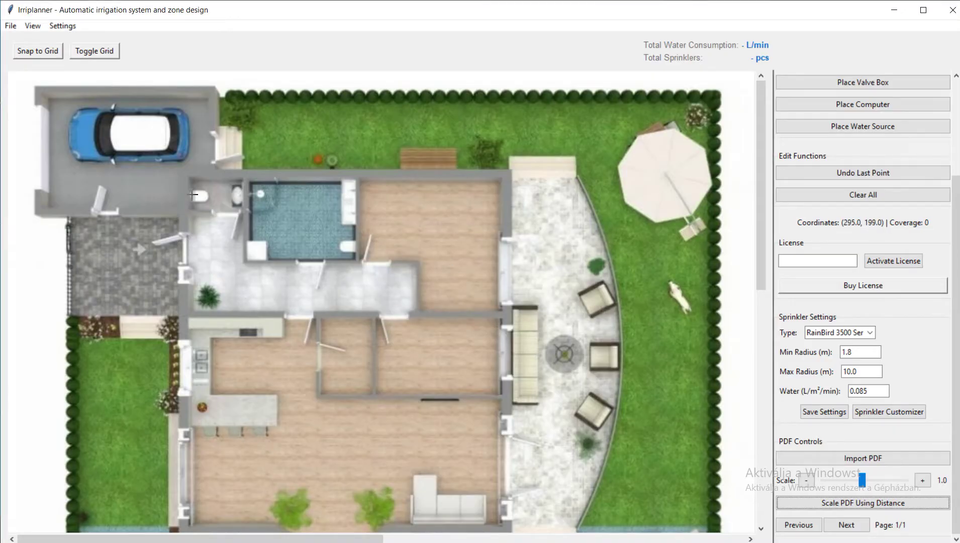
pyautogui.scroll(-5, 361, 254)
pyautogui.scroll(3, 332, 281)
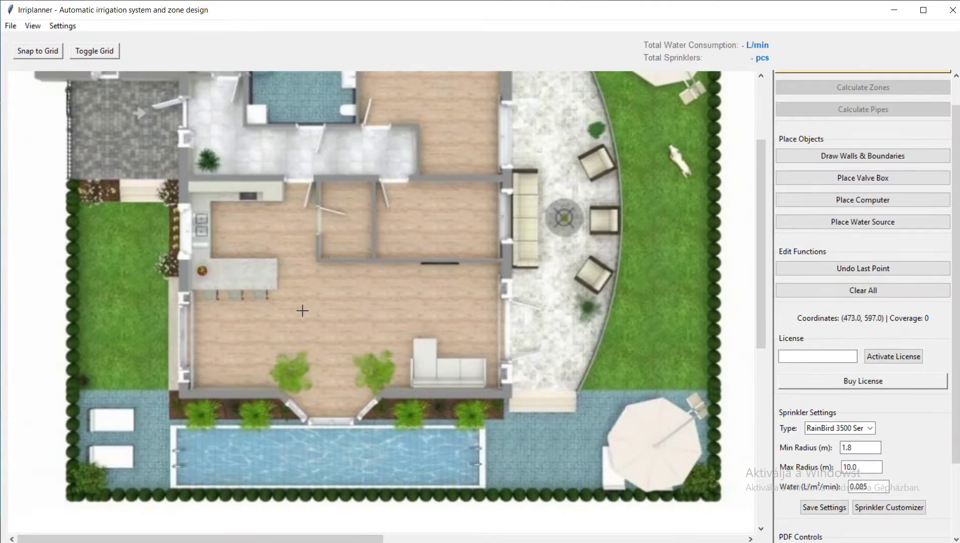
pyautogui.click(178, 396)
pyautogui.click(512, 396)
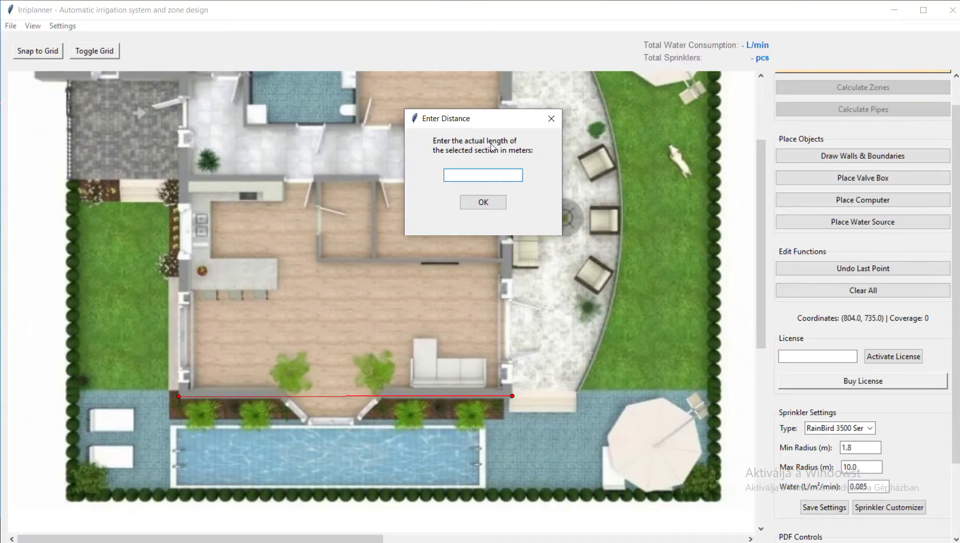
pyautogui.write('12')
pyautogui.click(476, 203)
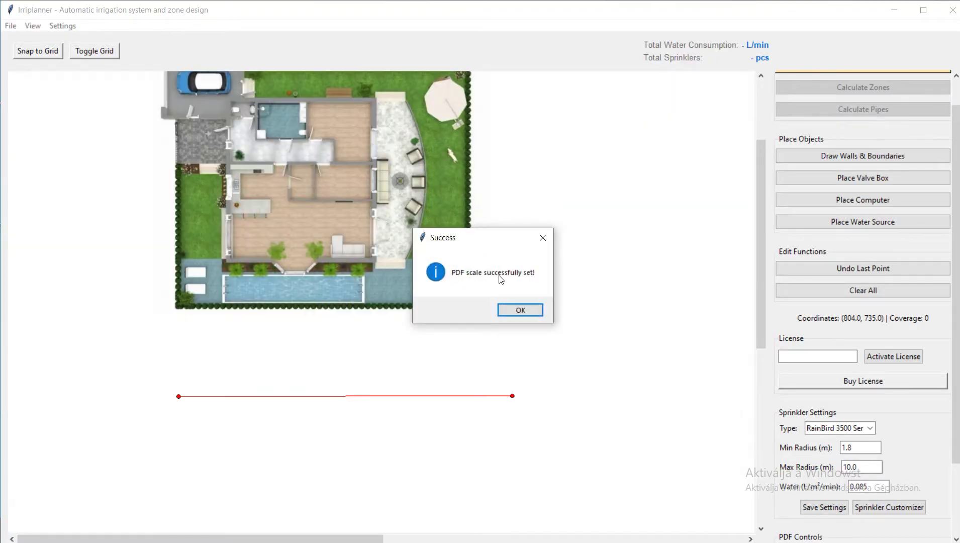
pyautogui.click(534, 308)
# Trace the top and right-side lawn as a closed boundary from the patio arc to the top-right corner
pyautogui.moveTo(334, 137); pyautogui.dragTo(364, 187)
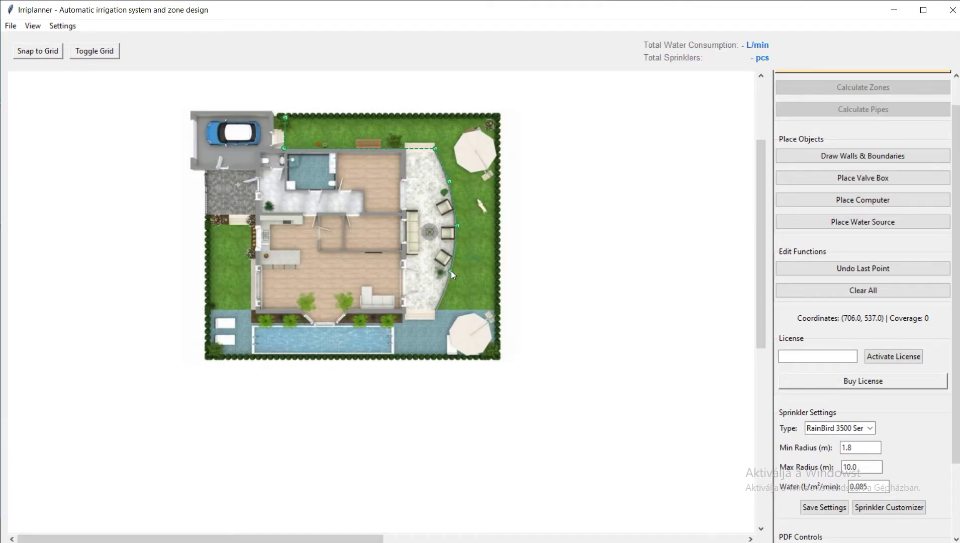
pyautogui.click(436, 312)
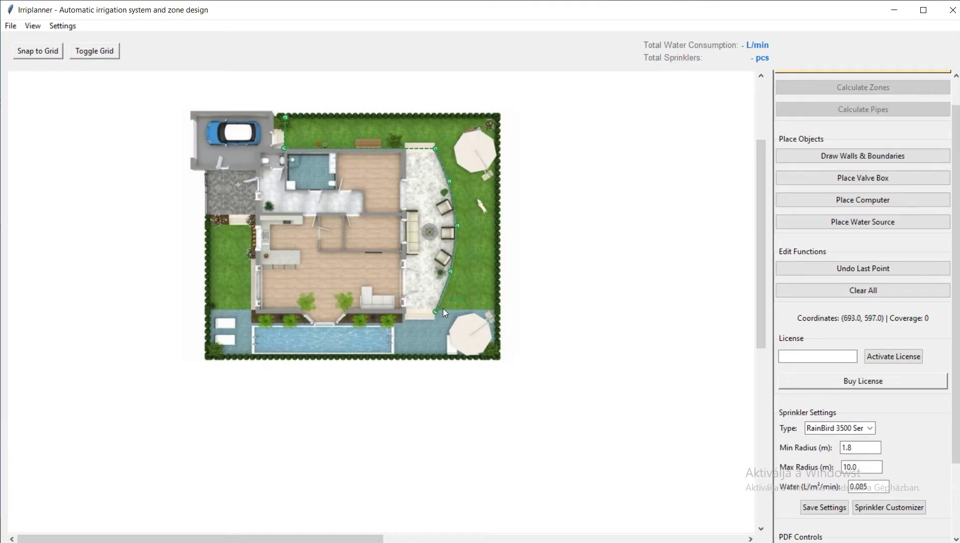
pyautogui.click(496, 309)
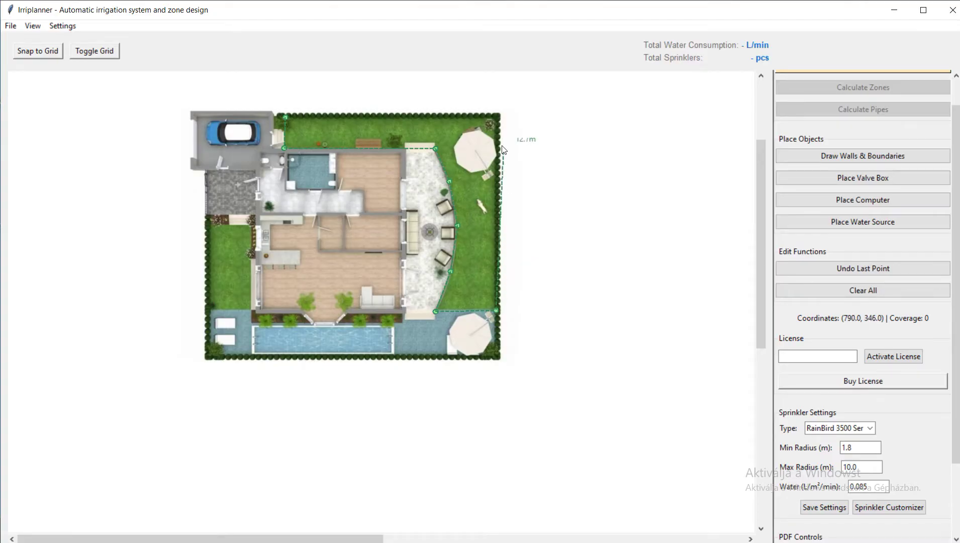
pyautogui.click(495, 120)
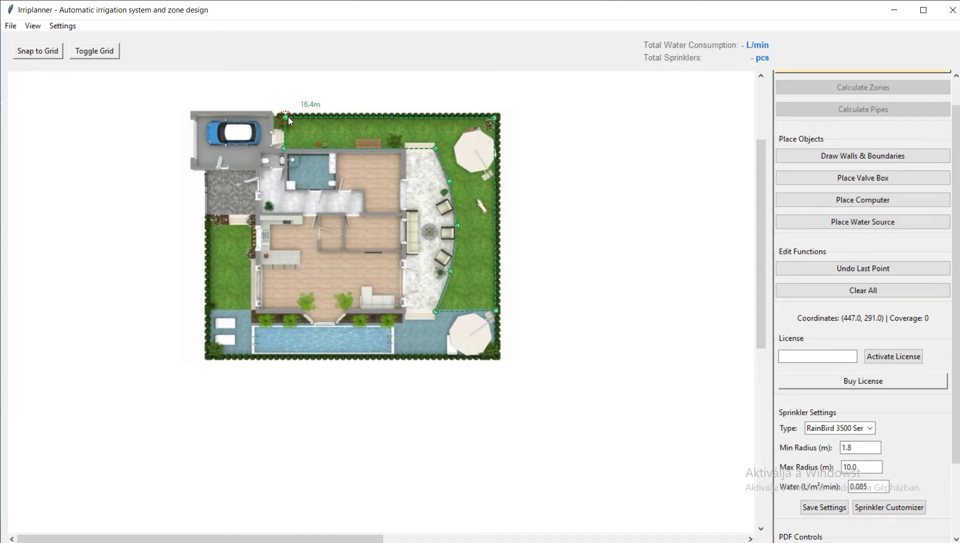
pyautogui.click(288, 116)
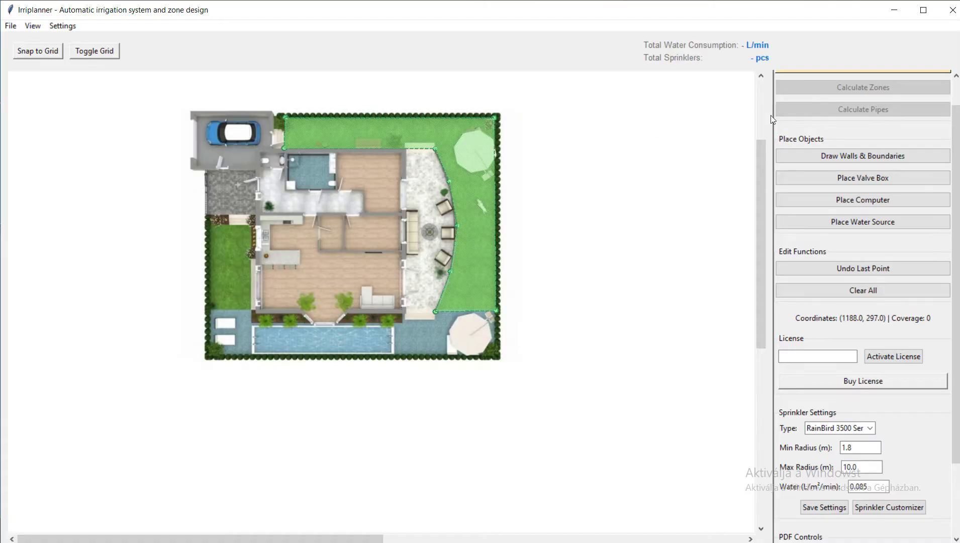
# Compare Hunter MP Rotator, Hunter Pro Spray and RainBird 3500 layouts, settling on Hunter MP Rotator (21 heads, 26.8 L/min)
pyautogui.scroll(2, 850, 123)
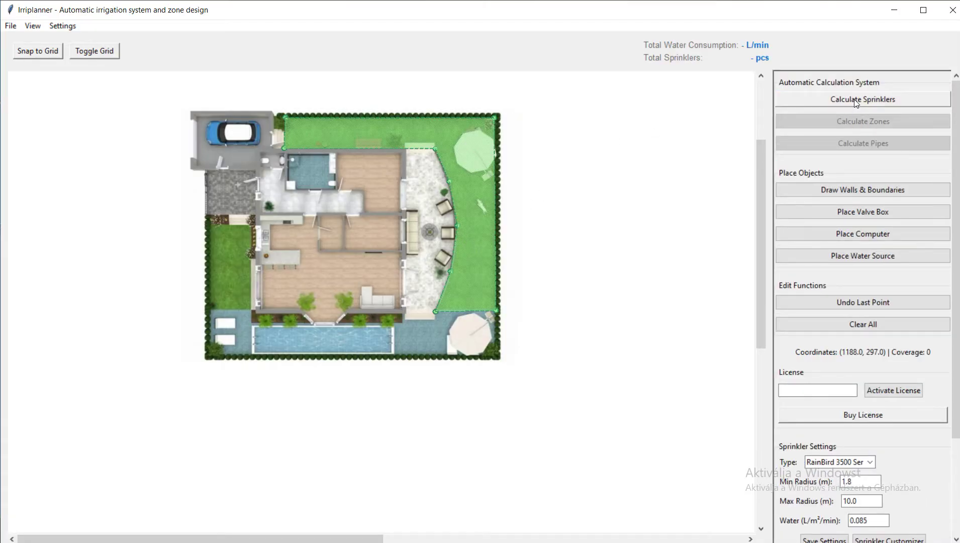
pyautogui.click(855, 99)
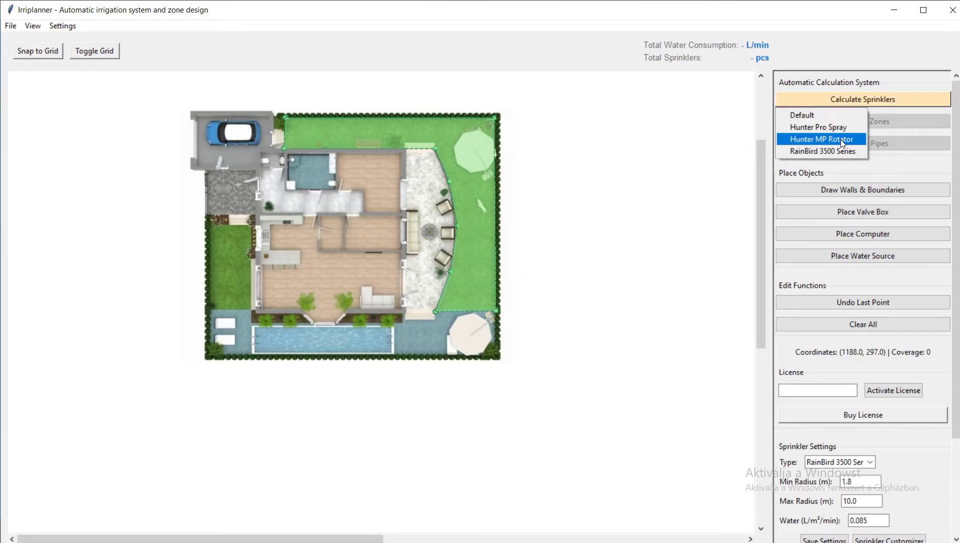
pyautogui.click(841, 140)
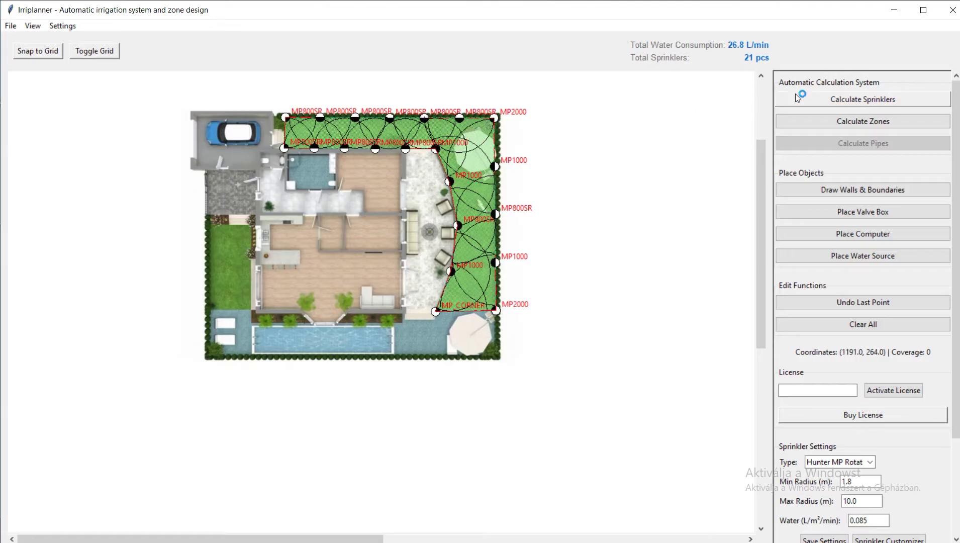
pyautogui.click(817, 96)
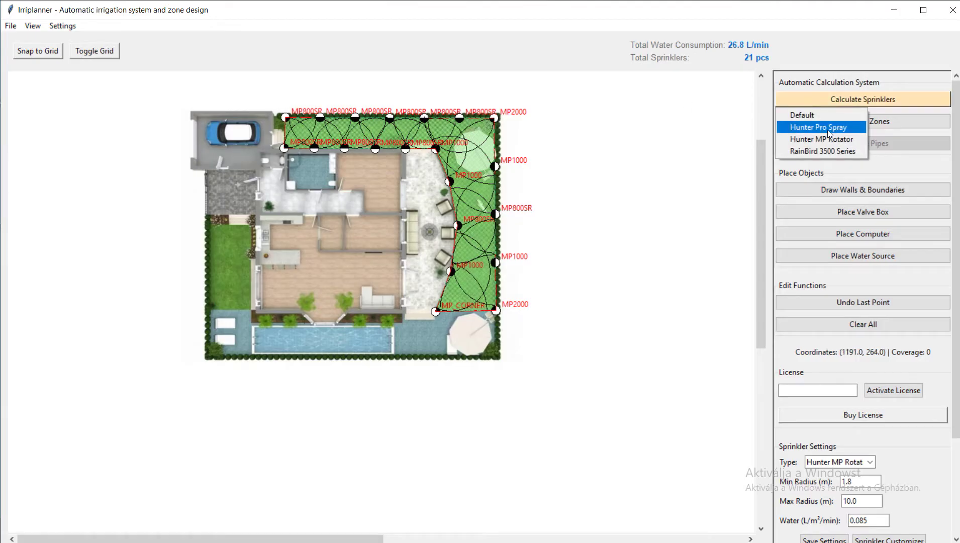
pyautogui.click(828, 130)
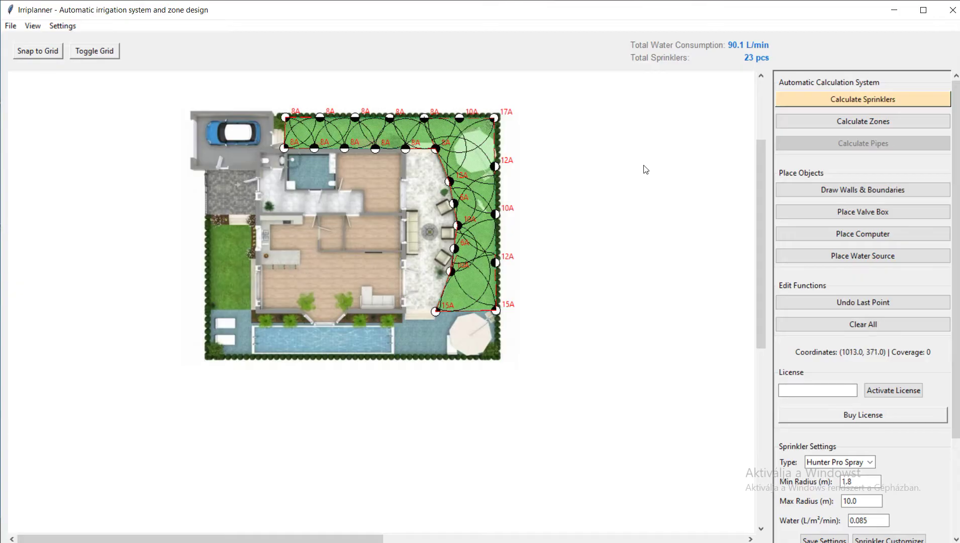
pyautogui.click(827, 100)
pyautogui.click(827, 152)
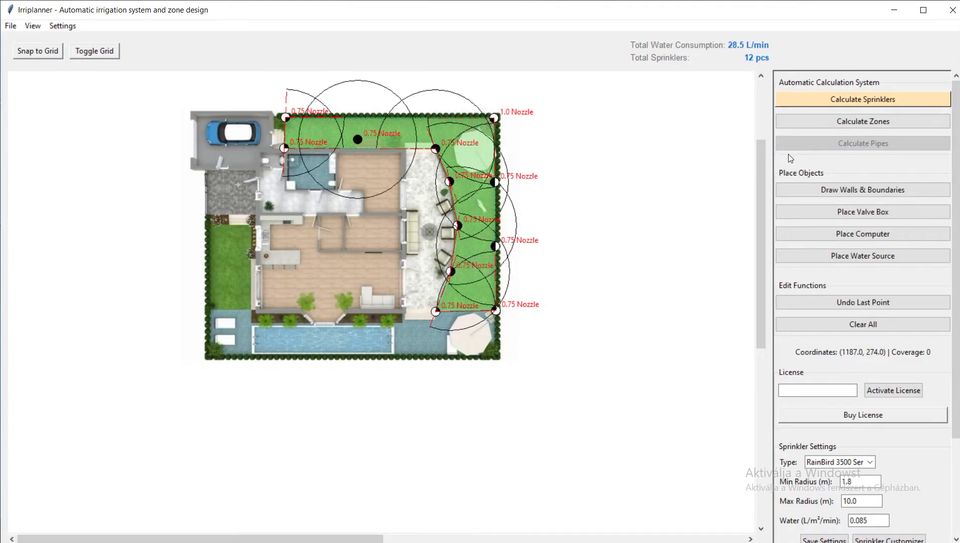
pyautogui.click(844, 103)
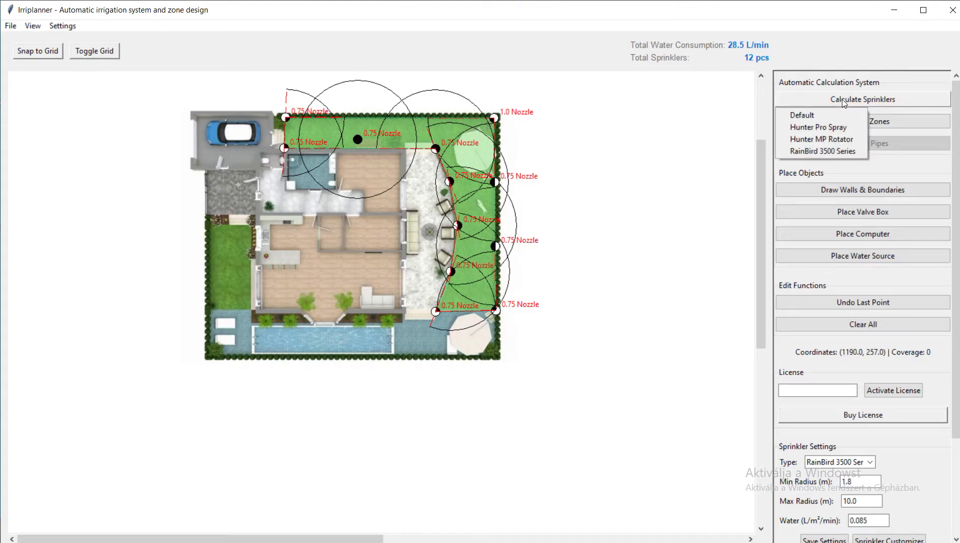
pyautogui.click(833, 139)
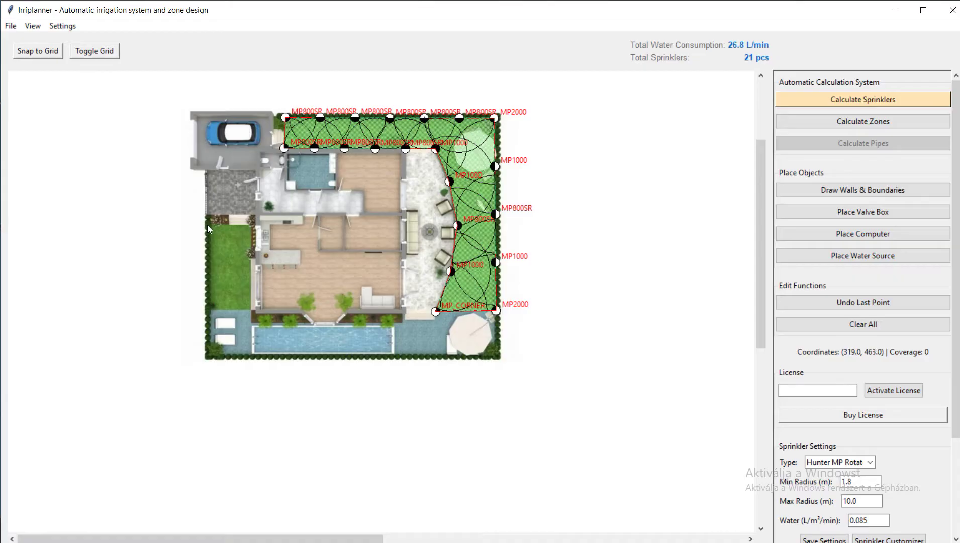
# Outline the narrow left lawn beside the house with a closed four-corner boundary
pyautogui.click(208, 308)
pyautogui.click(251, 307)
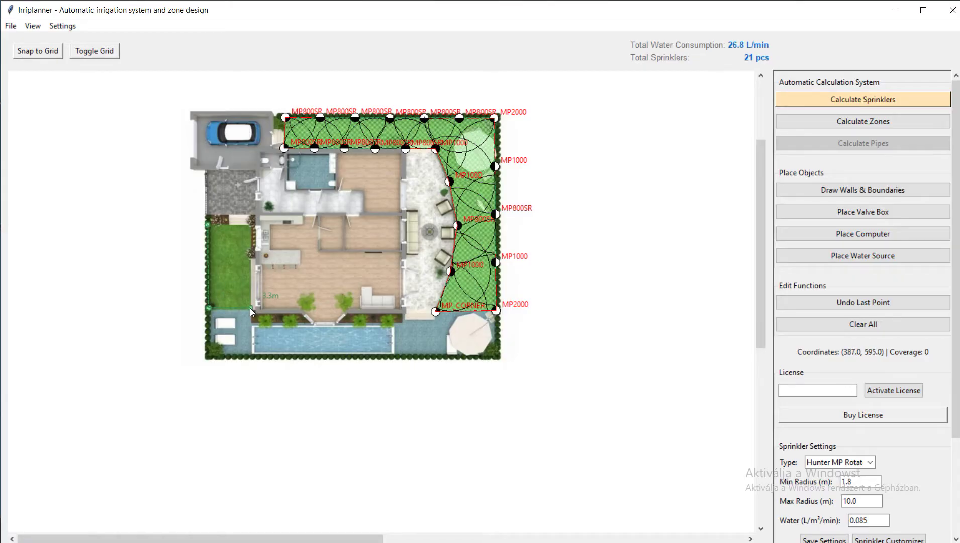
pyautogui.click(250, 225)
pyautogui.click(208, 225)
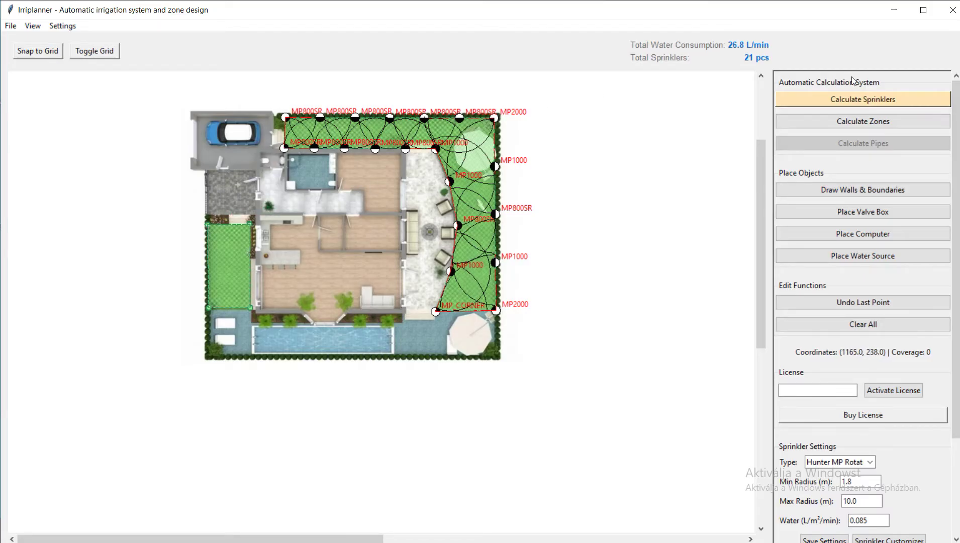
pyautogui.click(852, 99)
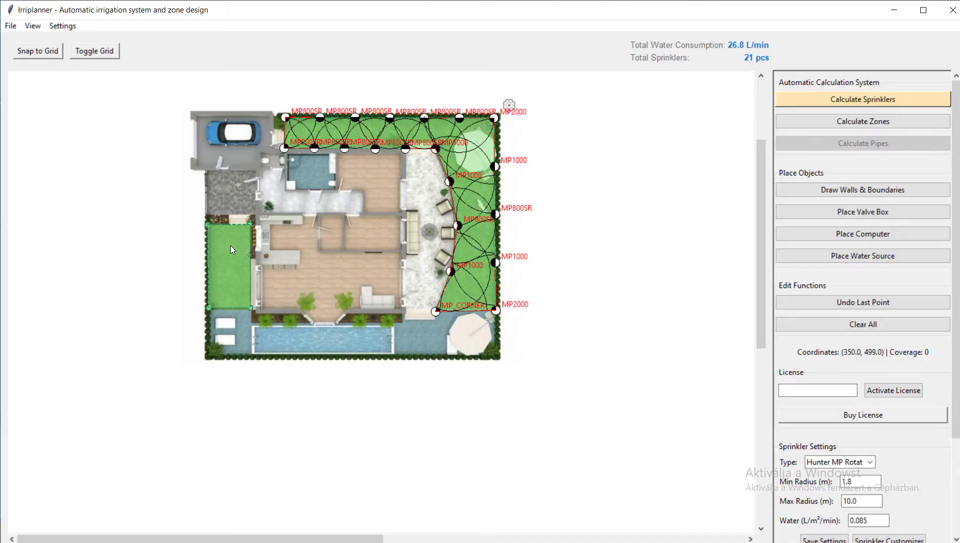
pyautogui.rightClick(264, 215)
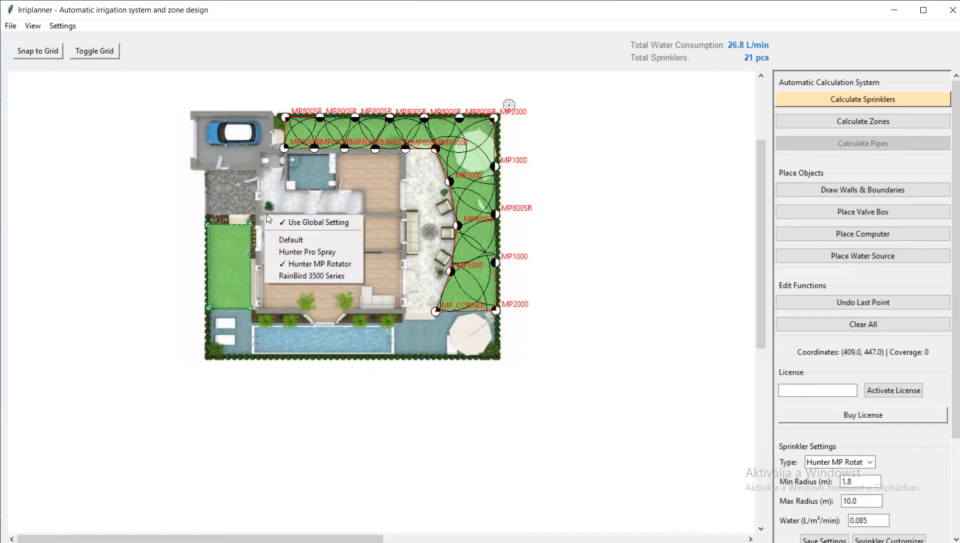
# Calculate the left lawn as Hunter Pro Spray, then redo it as Hunter MP Rotator (27 heads, 31.9 L/min)
pyautogui.click(334, 252)
pyautogui.click(843, 98)
pyautogui.click(833, 140)
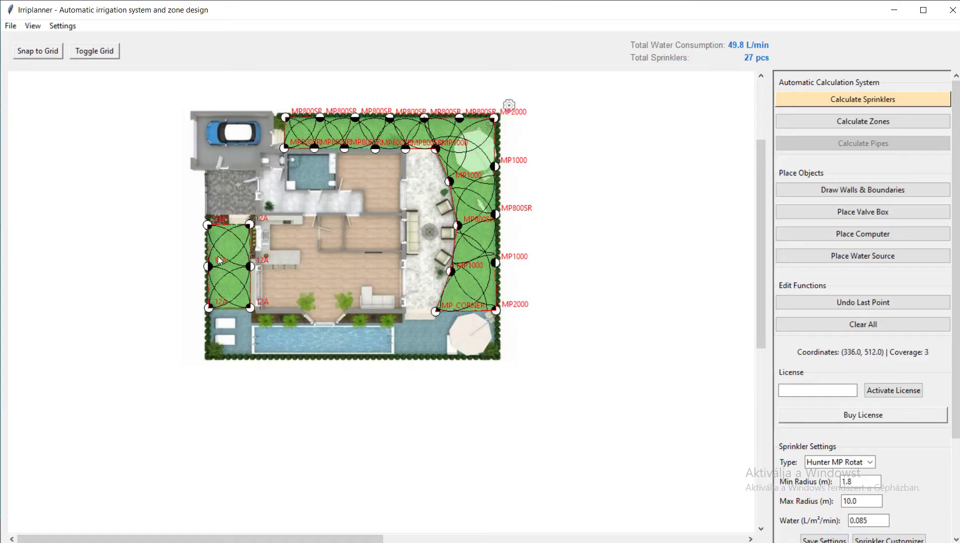
pyautogui.rightClick(268, 211)
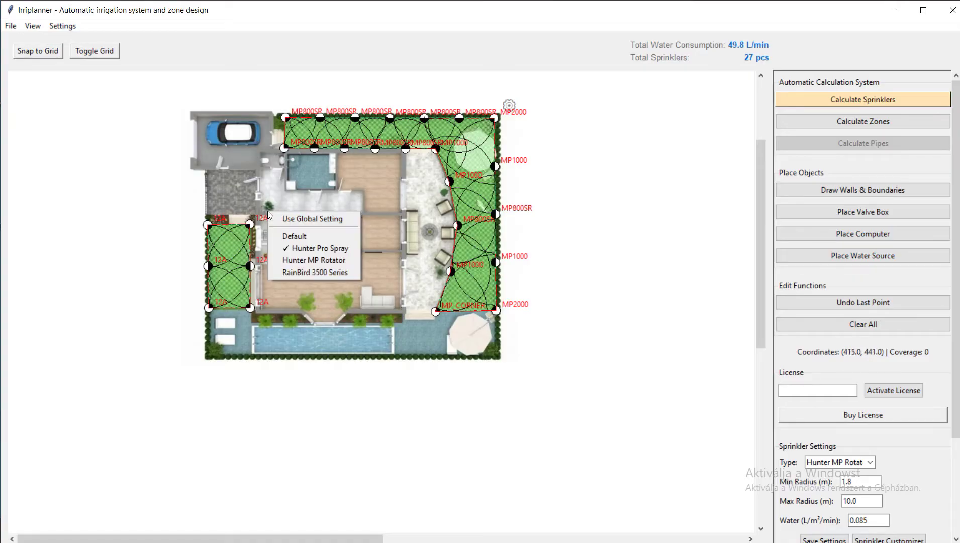
pyautogui.click(312, 260)
pyautogui.click(872, 100)
pyautogui.click(862, 138)
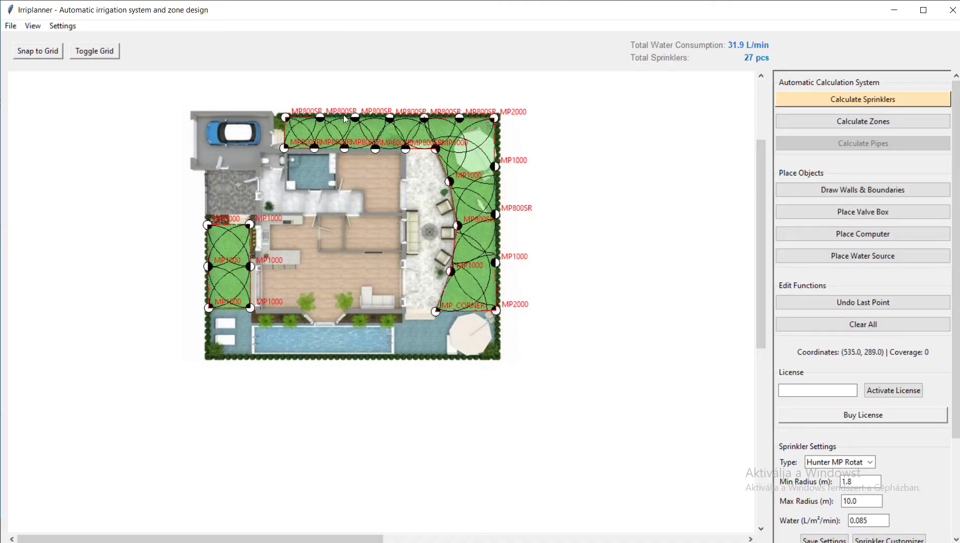
# Open the Sprinkler List from the View menu to see each head's radius, arc, flow and position
pyautogui.scroll(2, 345, 119)
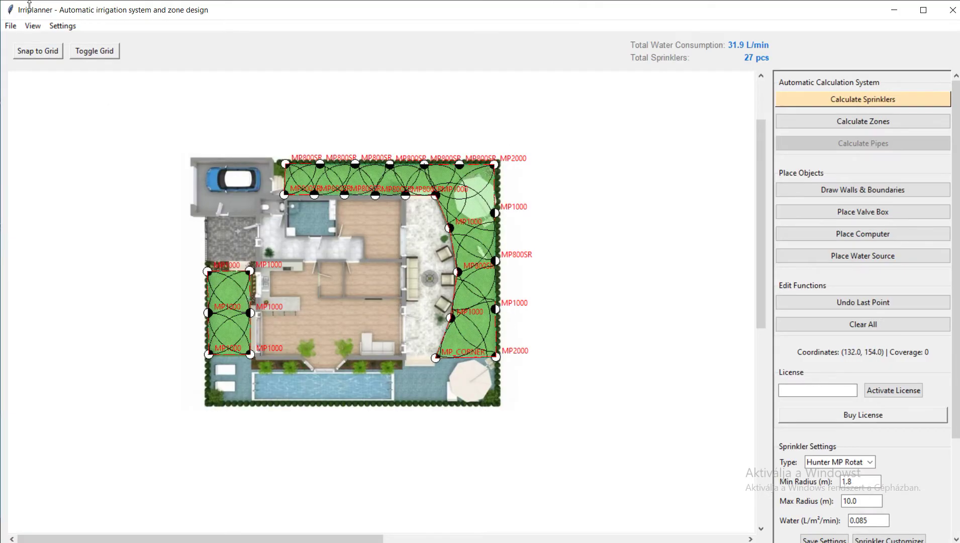
pyautogui.click(62, 26)
pyautogui.click(32, 26)
pyautogui.click(75, 86)
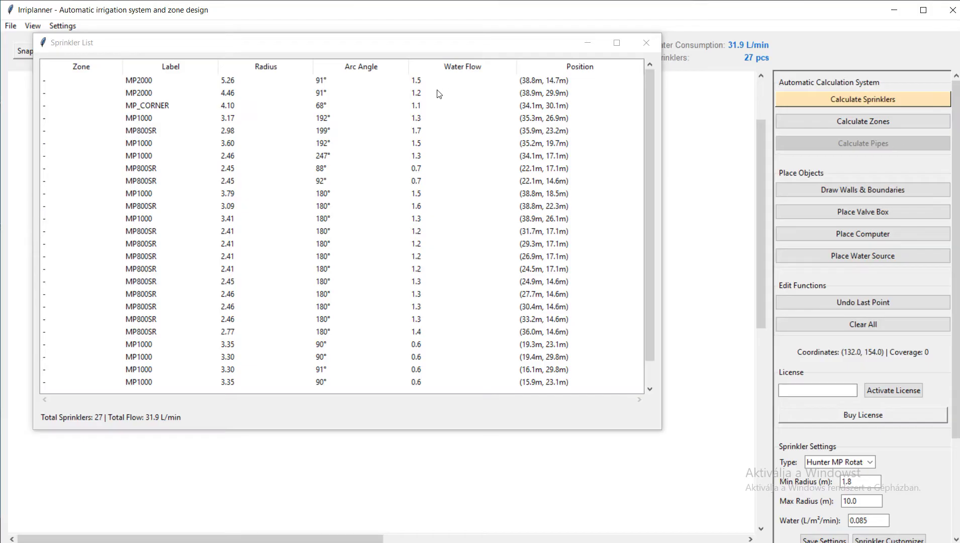
# Look through the 27-head Sprinkler List, then close it to return to the plan
pyautogui.scroll(-2, 440, 147)
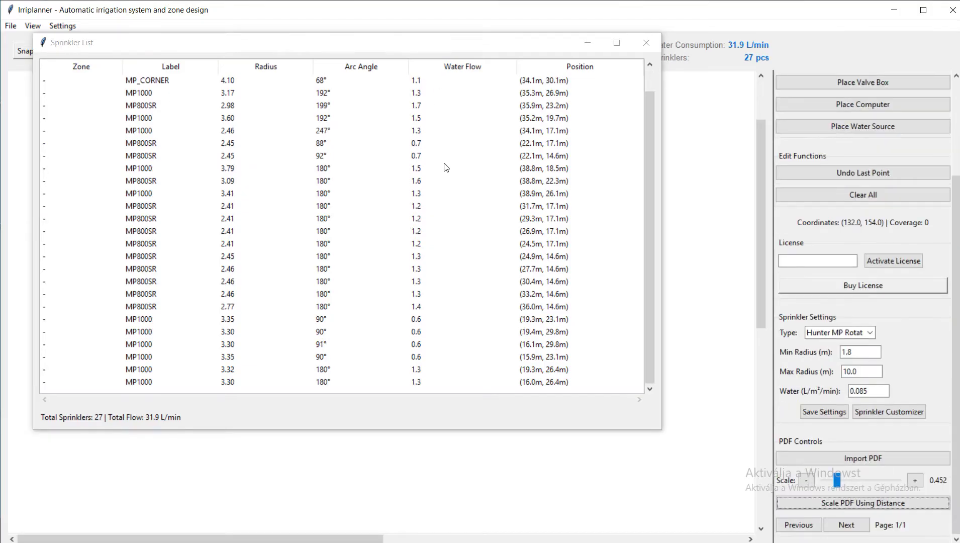
pyautogui.scroll(2, 444, 168)
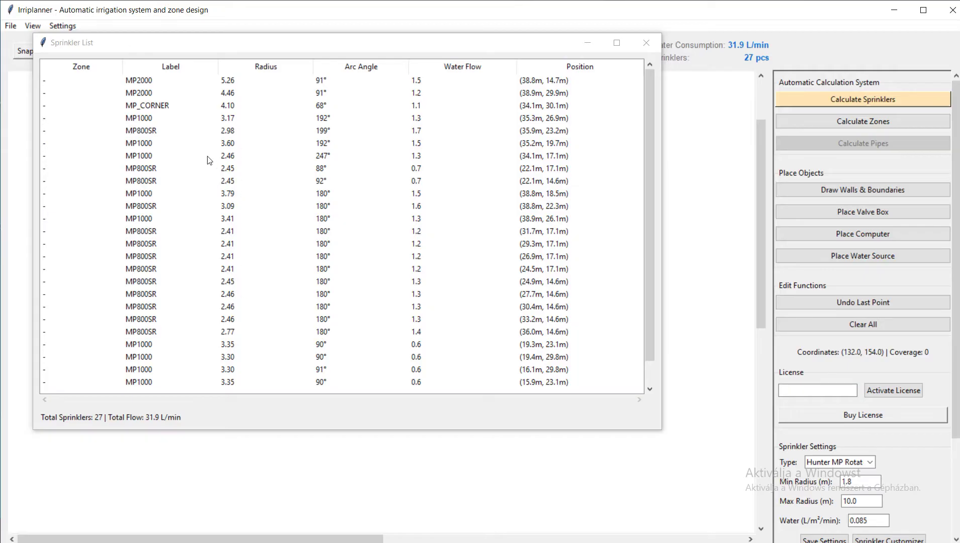
pyautogui.scroll(-2, 147, 183)
pyautogui.scroll(2, 147, 184)
pyautogui.click(652, 42)
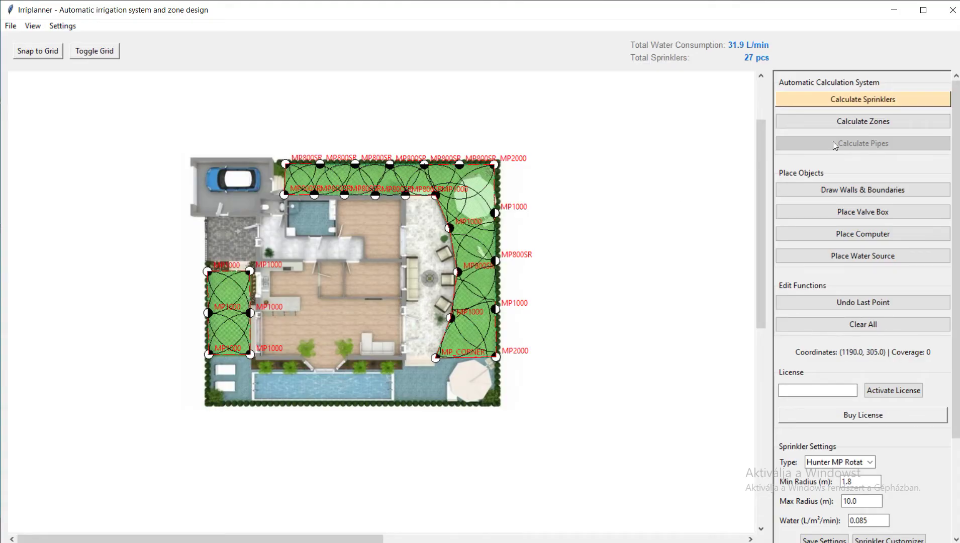
pyautogui.click(818, 120)
pyautogui.moveTo(487, 230); pyautogui.dragTo(497, 188)
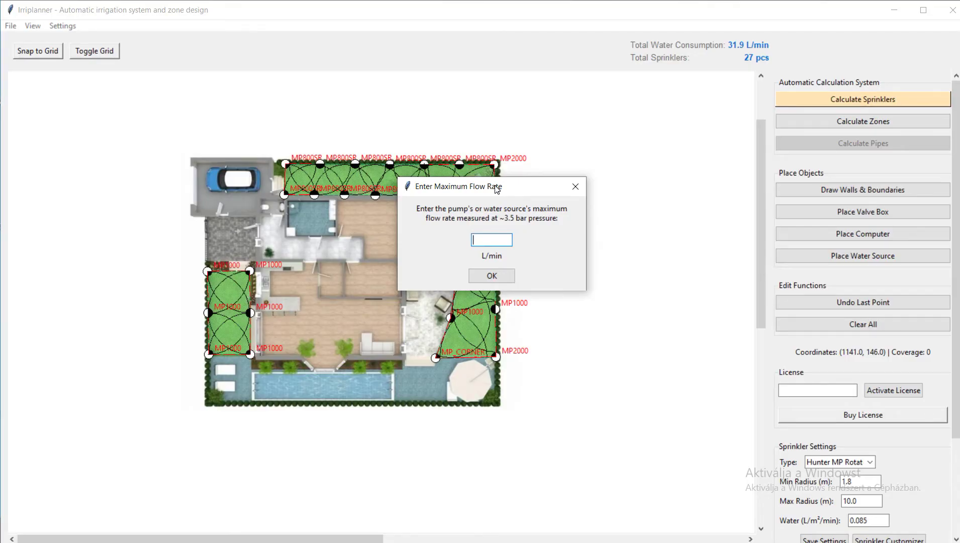
pyautogui.moveTo(497, 188); pyautogui.dragTo(519, 160)
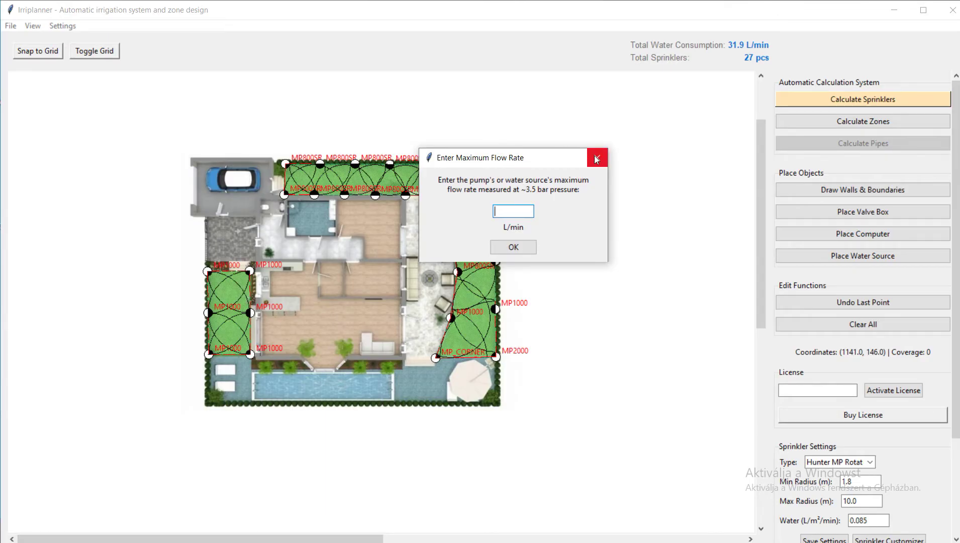
pyautogui.write('20')
pyautogui.click(599, 160)
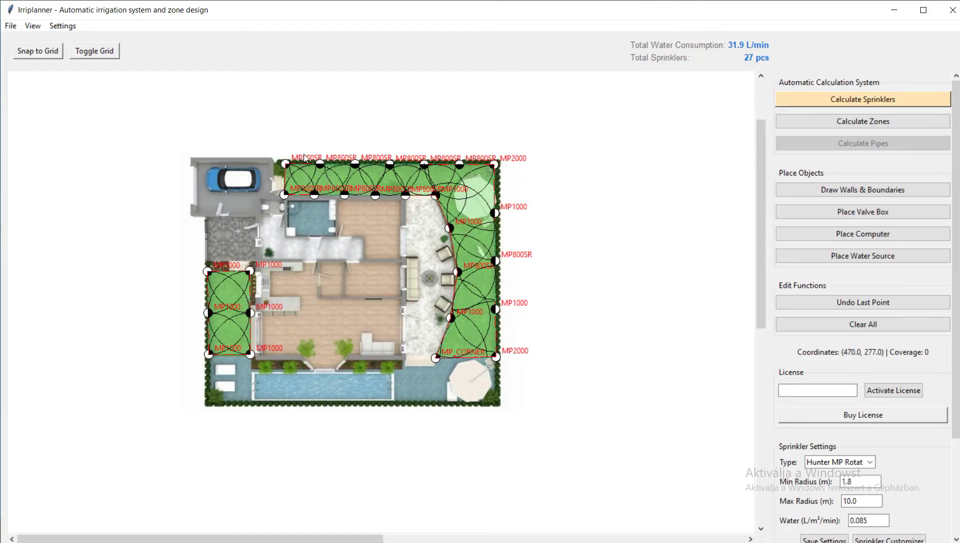
pyautogui.click(862, 190)
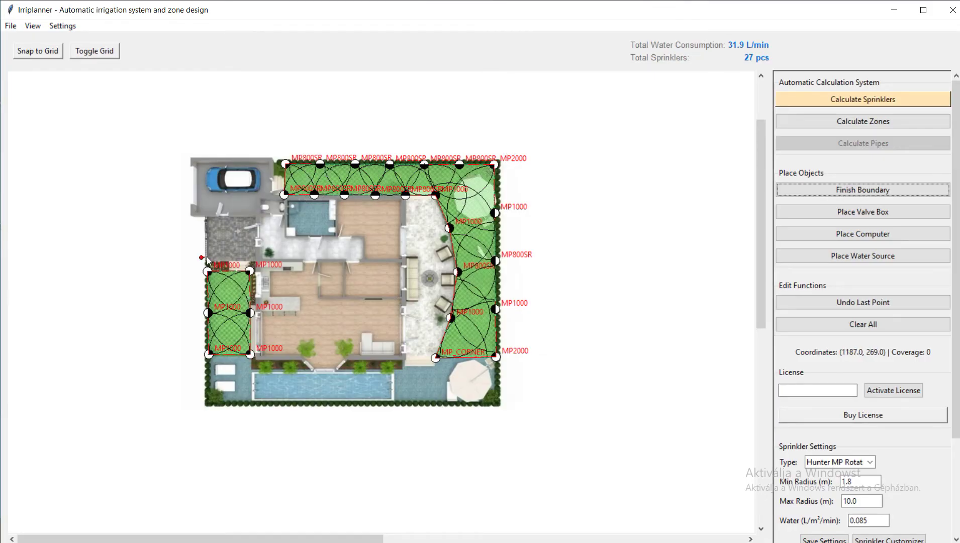
# Draw a red wall down the west lawn strip and finish it
pyautogui.click(267, 258)
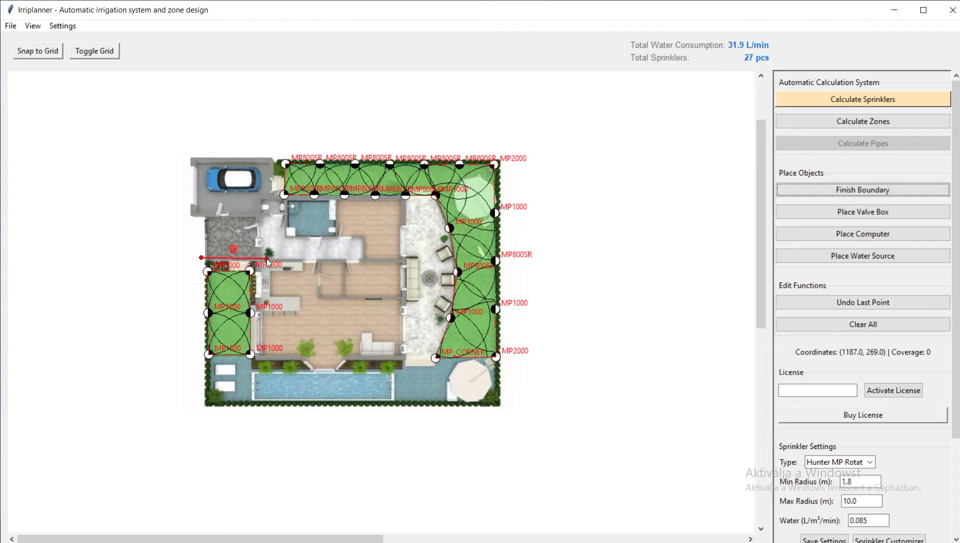
pyautogui.click(267, 361)
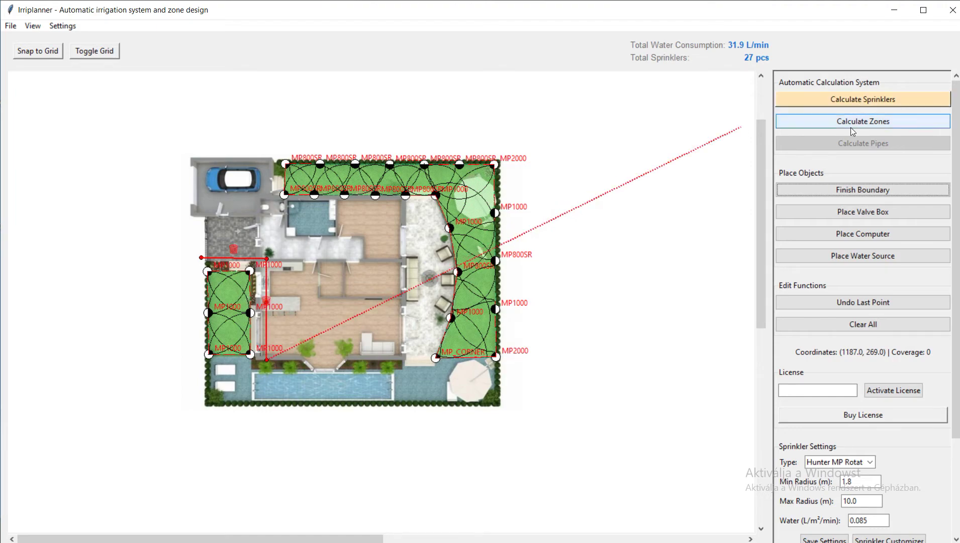
pyautogui.click(863, 190)
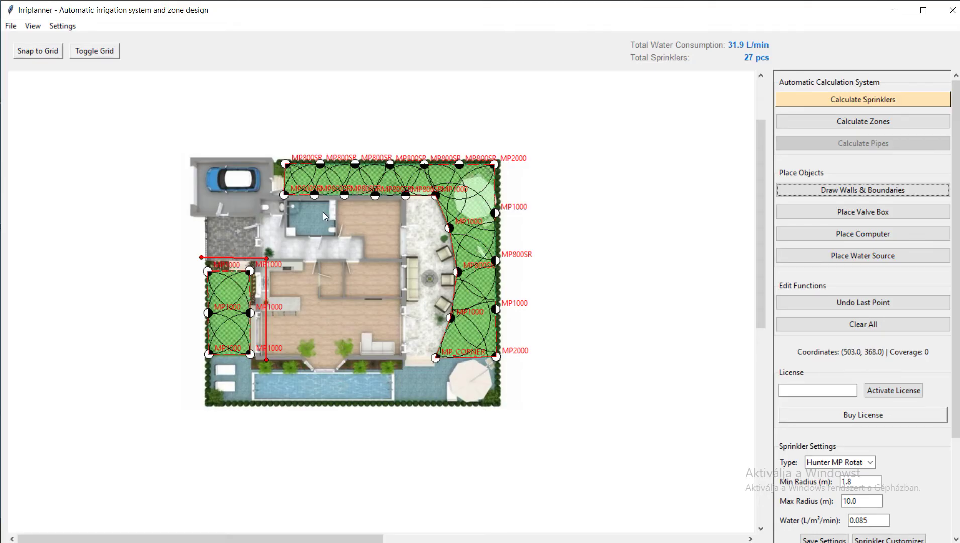
# Draw a second wall from below the top lawn down the patio edge to near MP_CORNER
pyautogui.click(282, 207)
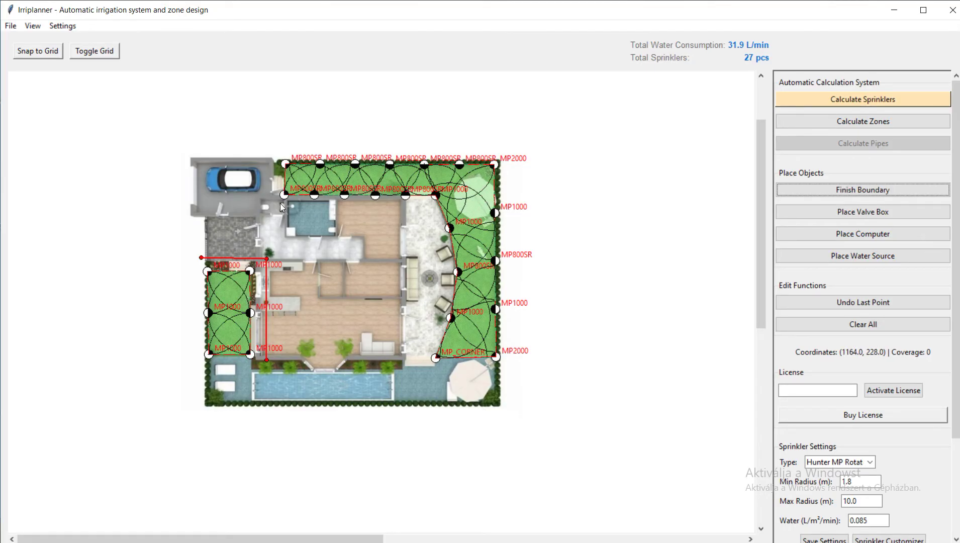
pyautogui.click(430, 207)
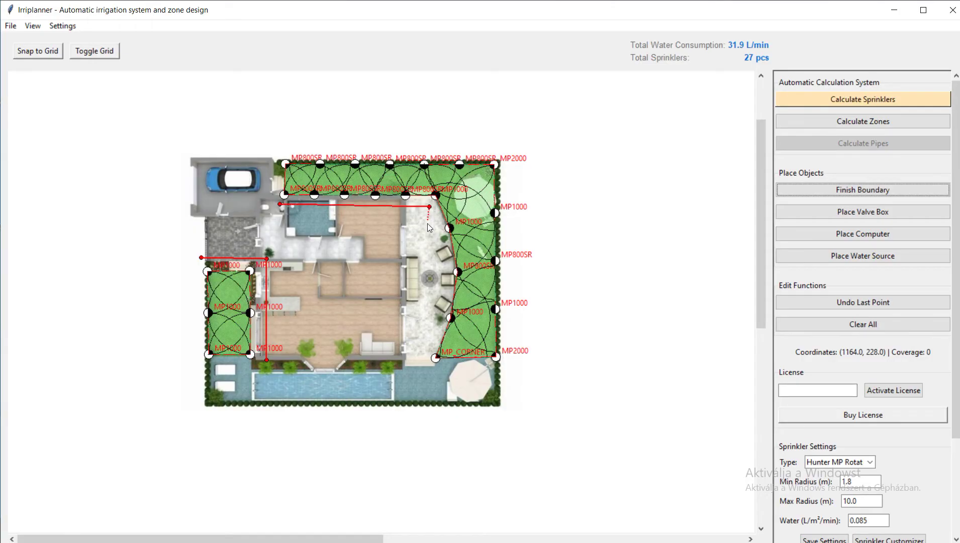
pyautogui.click(440, 261)
pyautogui.click(436, 326)
pyautogui.click(424, 361)
pyautogui.click(794, 189)
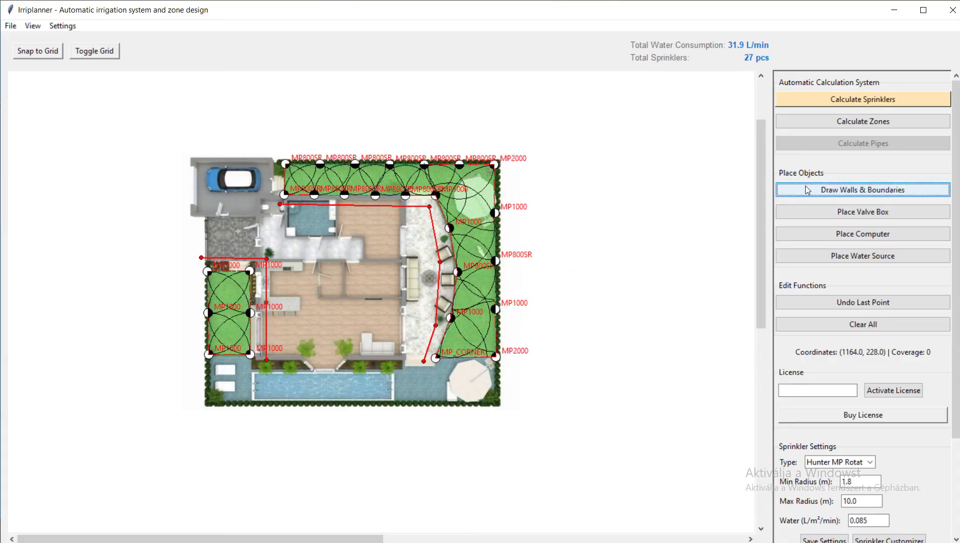
pyautogui.click(820, 96)
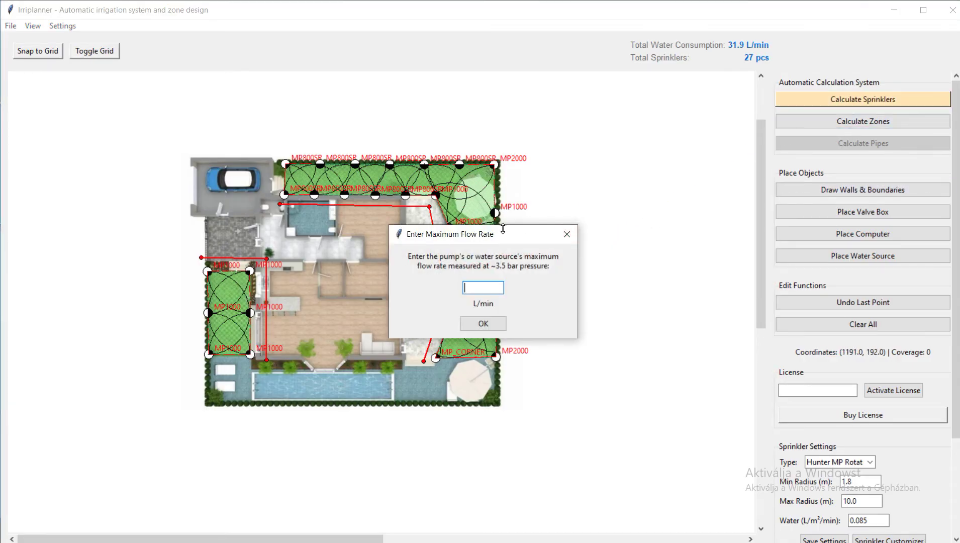
# Enter a 20 L/min maximum flow rate to split the sprinklers into zones of 6, 12 and 9 heads
pyautogui.moveTo(489, 241); pyautogui.dragTo(528, 136)
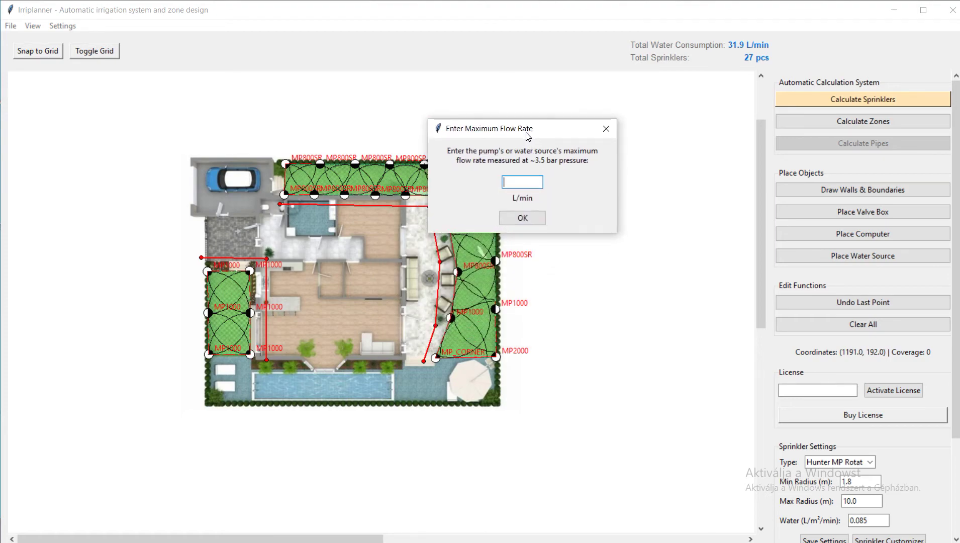
pyautogui.moveTo(527, 136); pyautogui.dragTo(527, 137)
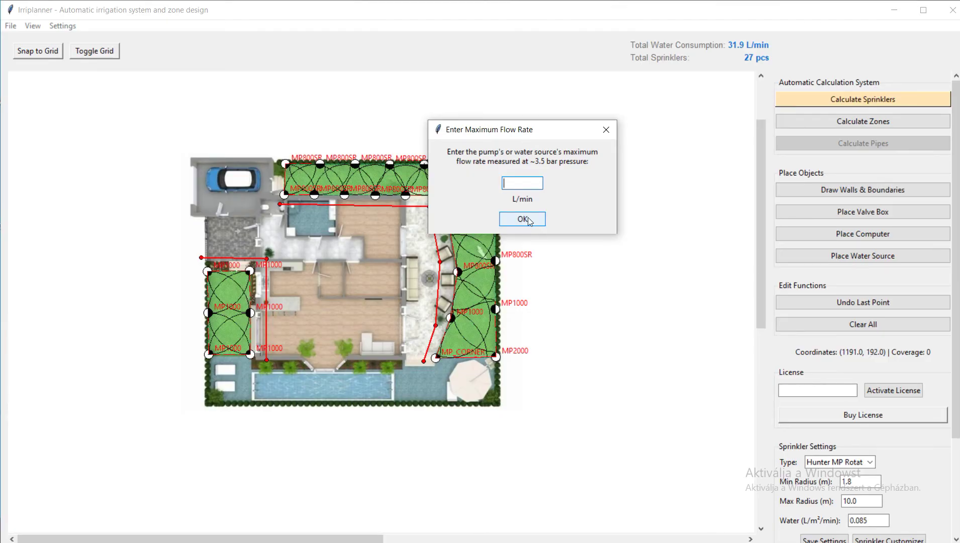
pyautogui.write('20')
pyautogui.click(528, 220)
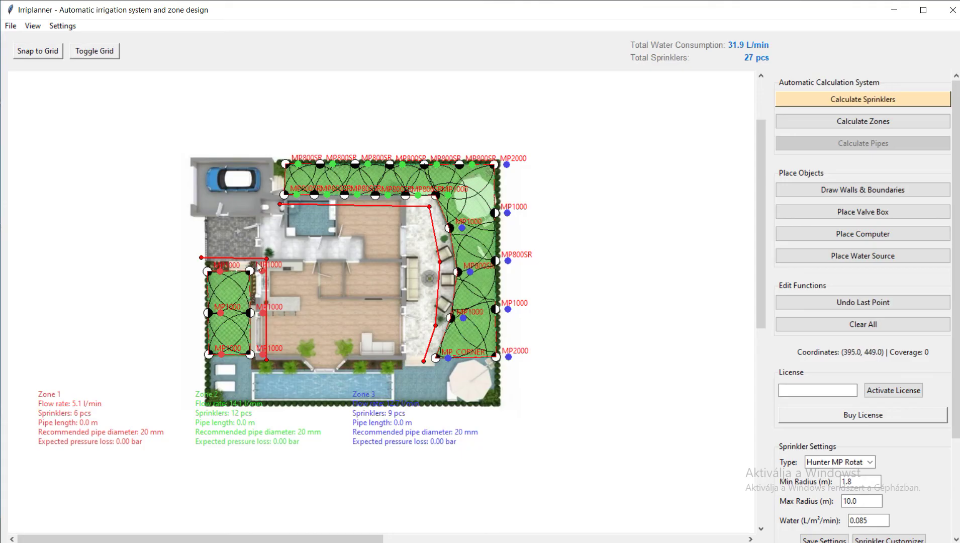
pyautogui.moveTo(395, 384); pyautogui.dragTo(537, 224)
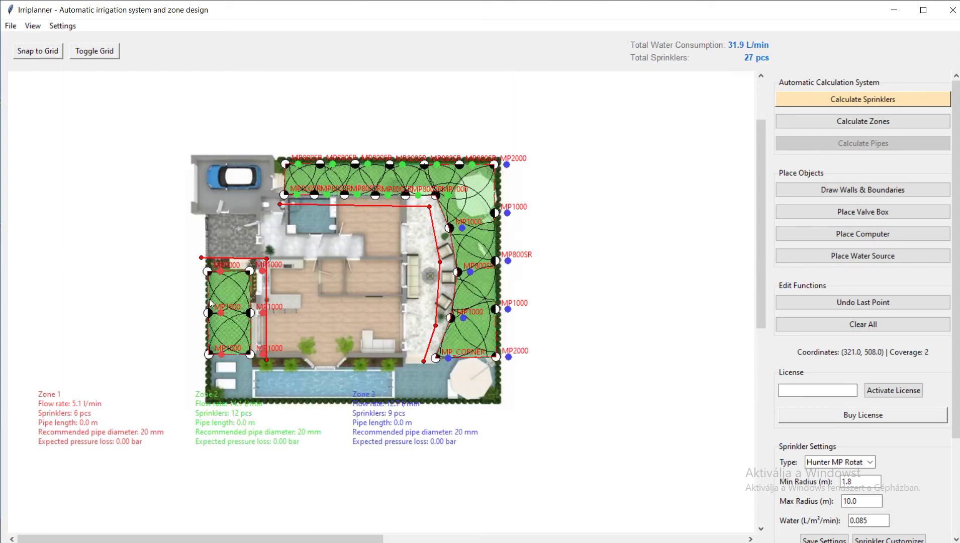
pyautogui.click(879, 212)
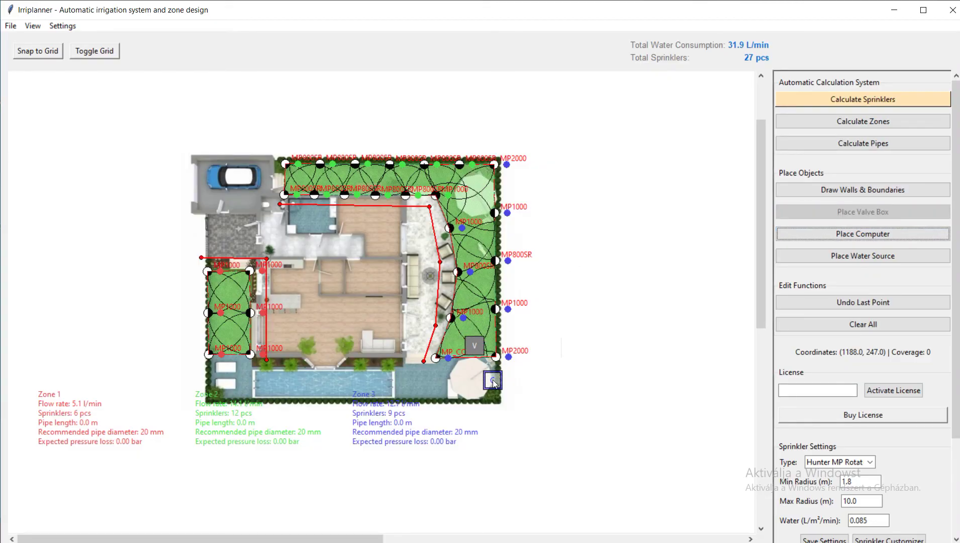
# Place the computer beside the patio and the water source at the lower-left corner, then generate zone piping
pyautogui.click(495, 383)
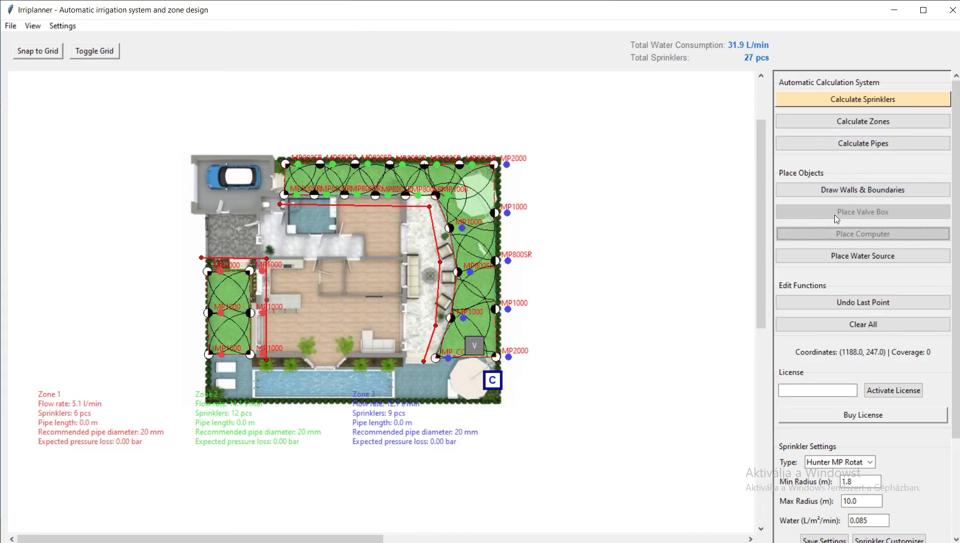
pyautogui.click(871, 260)
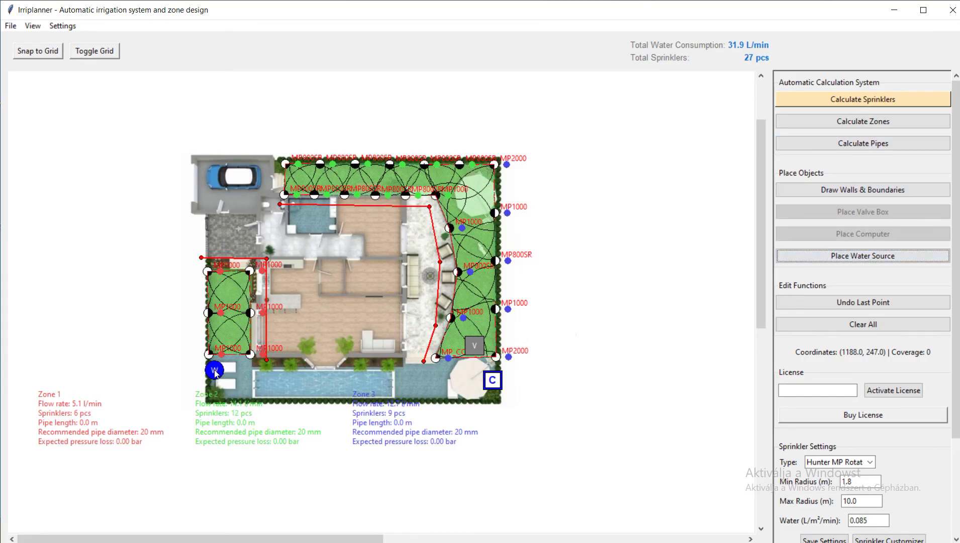
pyautogui.click(214, 371)
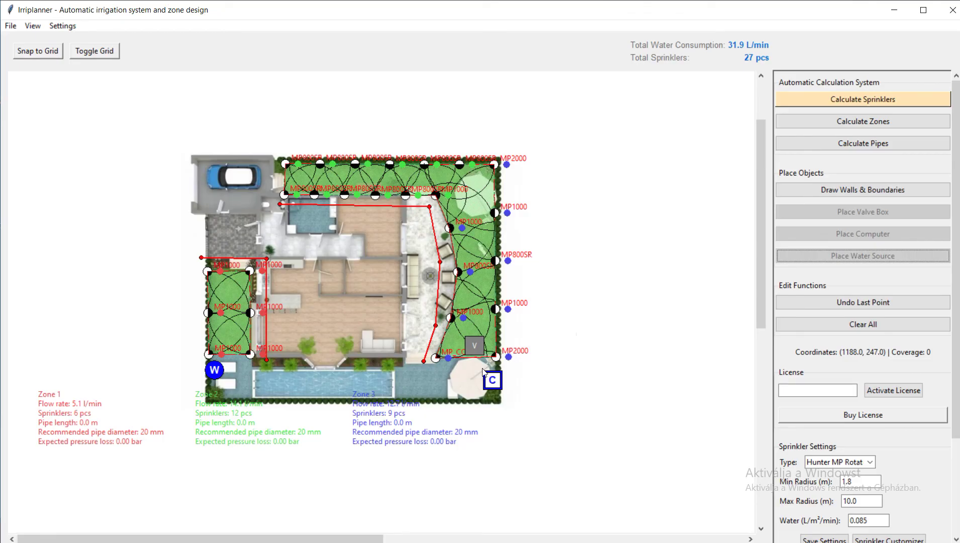
pyautogui.click(857, 143)
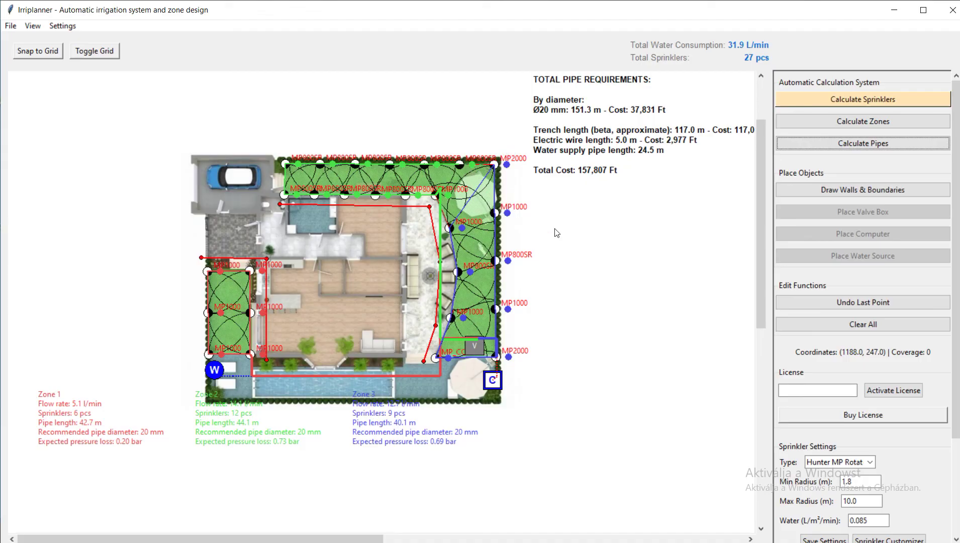
# Scroll and pan the canvas to view the pipe summary: 117.0 m trench, 5.0 m wire, 24.5 m supply pipe
pyautogui.scroll(2, 617, 138)
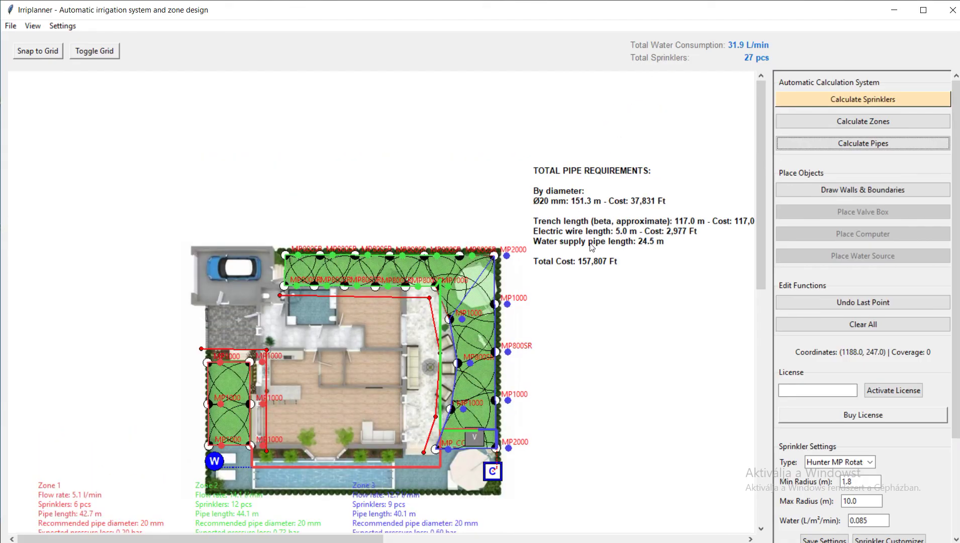
pyautogui.moveTo(593, 246); pyautogui.dragTo(560, 224)
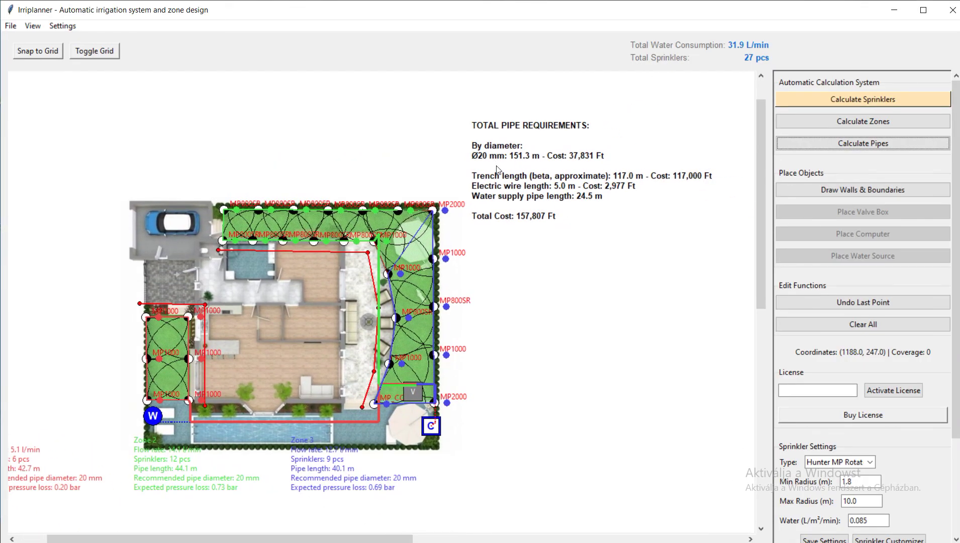